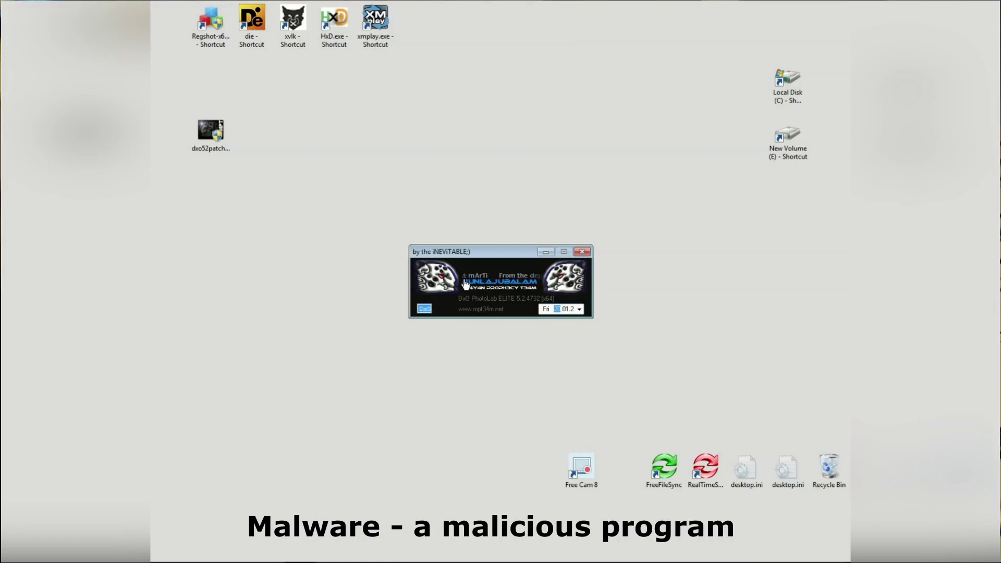
Try to run the DxO PhotoLab ELITE patch and decline searching for the missing file.
click(452, 302)
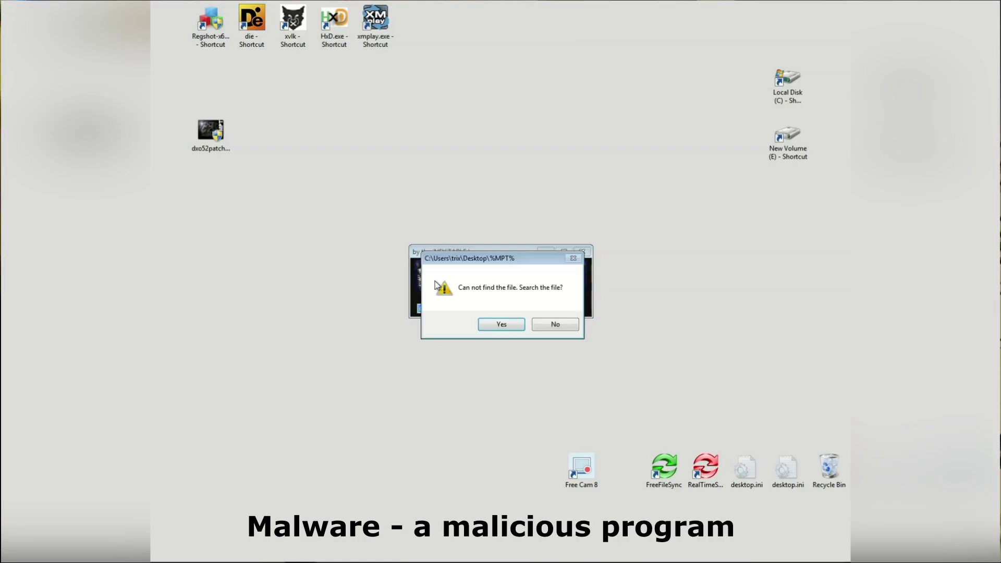
click(562, 326)
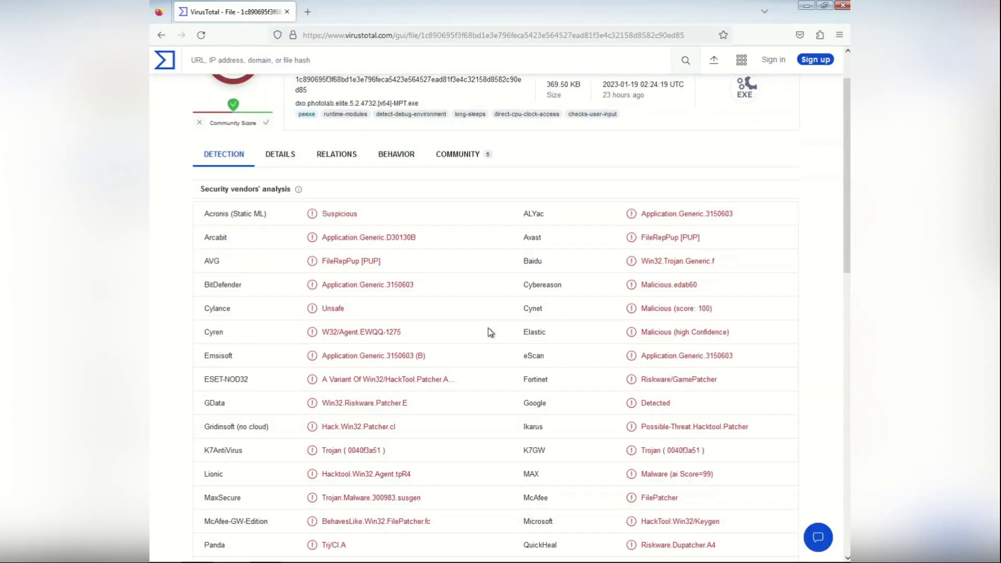
Review the security vendors' detections for the patch executable, highlighting "Patcher" in the ESET-NOD32 verdict.
double_click(432, 380)
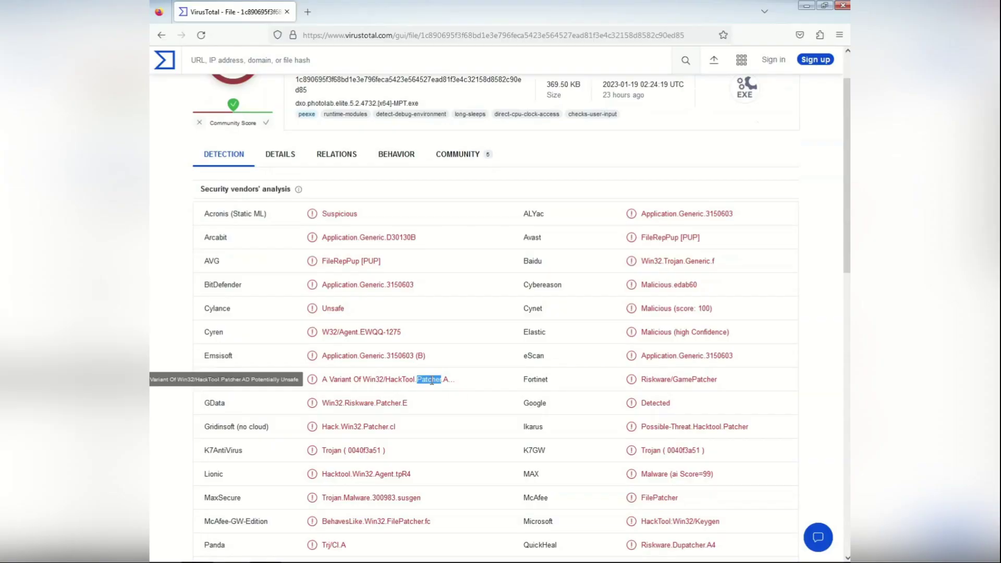
scroll(495, 389, down, 2)
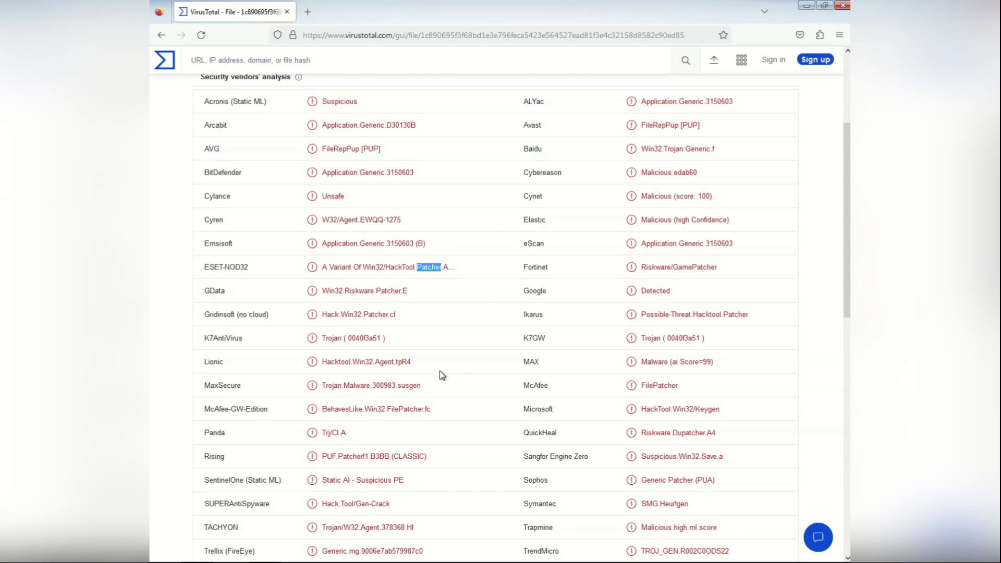
scroll(393, 386, down, 6)
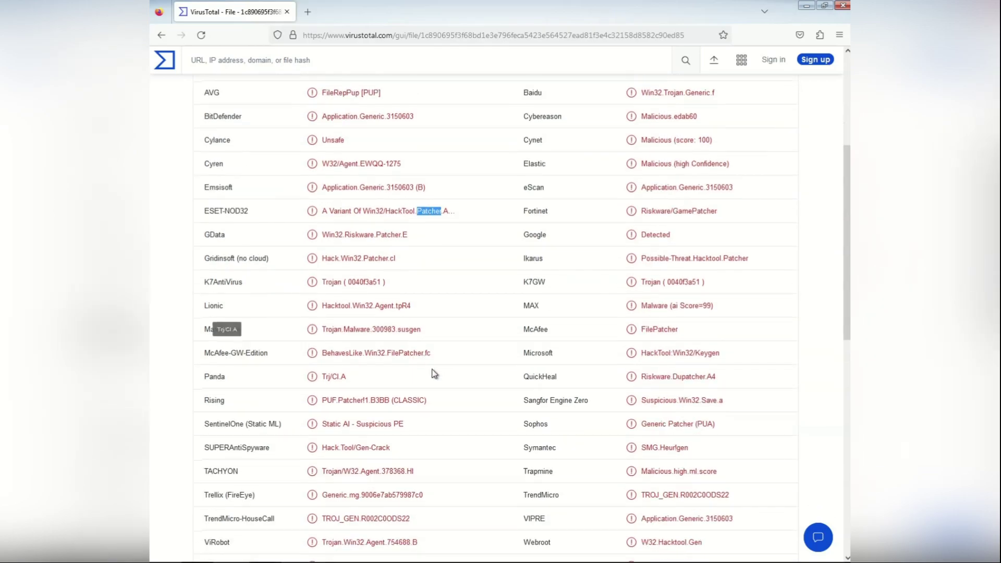
scroll(475, 326, up, 9)
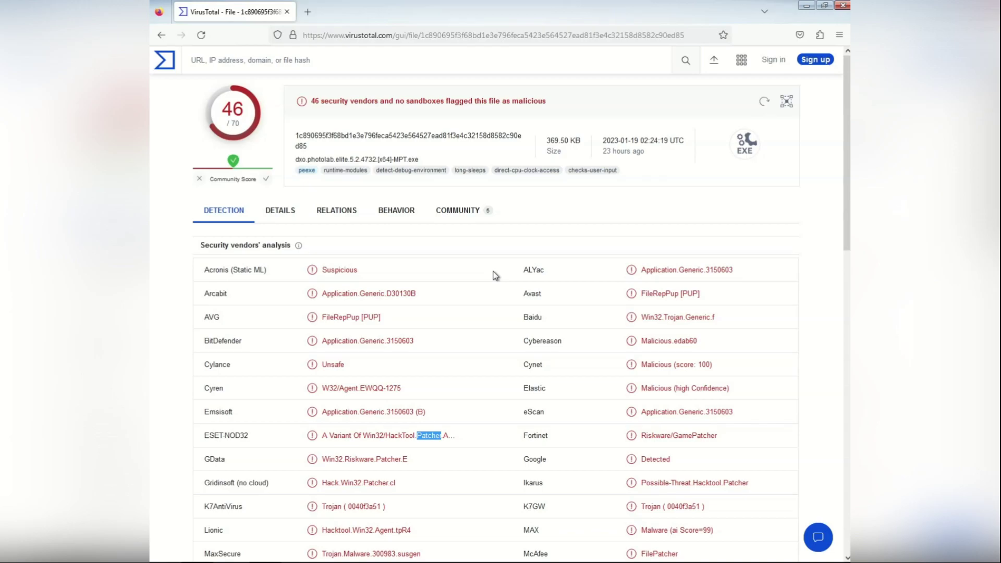
scroll(495, 276, down, 6)
scroll(495, 276, down, 2)
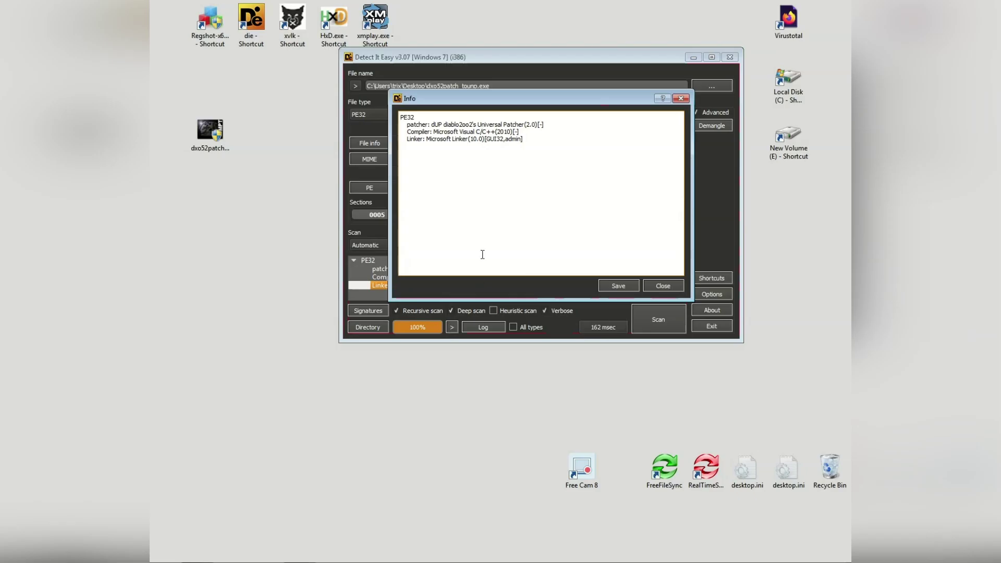
Close the scan info, look up the detected dUP diablo2oo2's Universal Patcher on the web, and review the search results.
click(662, 286)
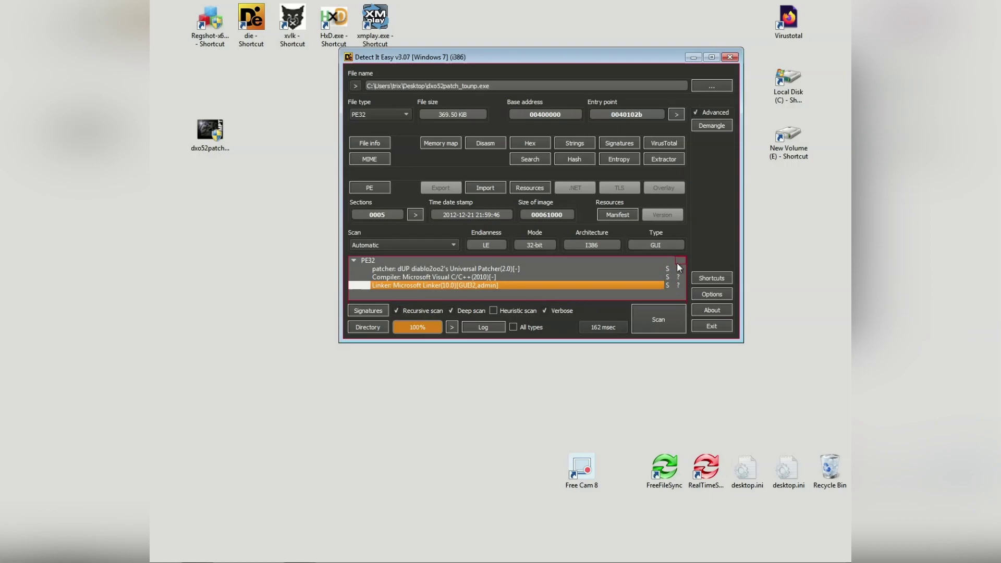
click(678, 270)
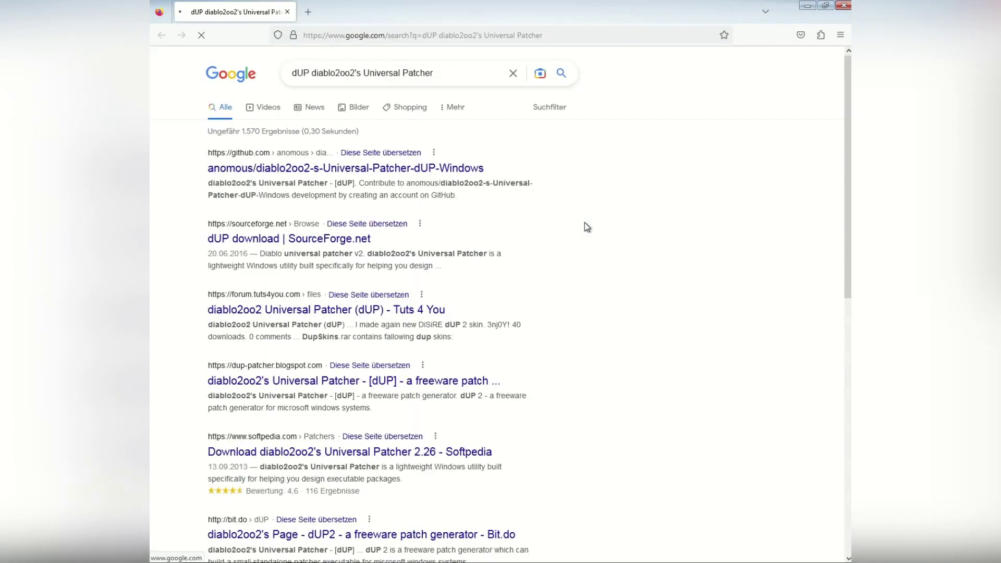
scroll(496, 211, down, 4)
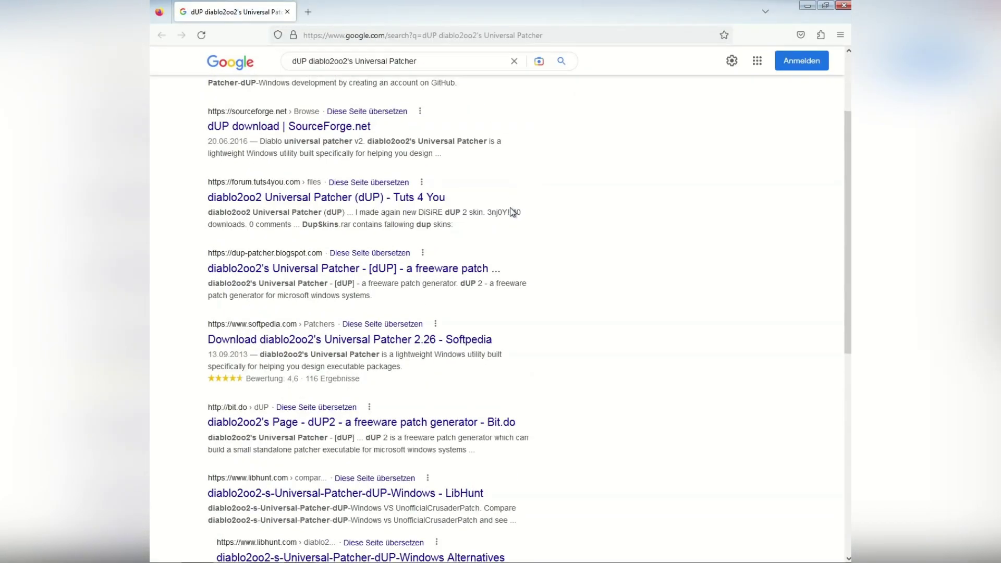
scroll(509, 211, down, 3)
scroll(500, 212, up, 8)
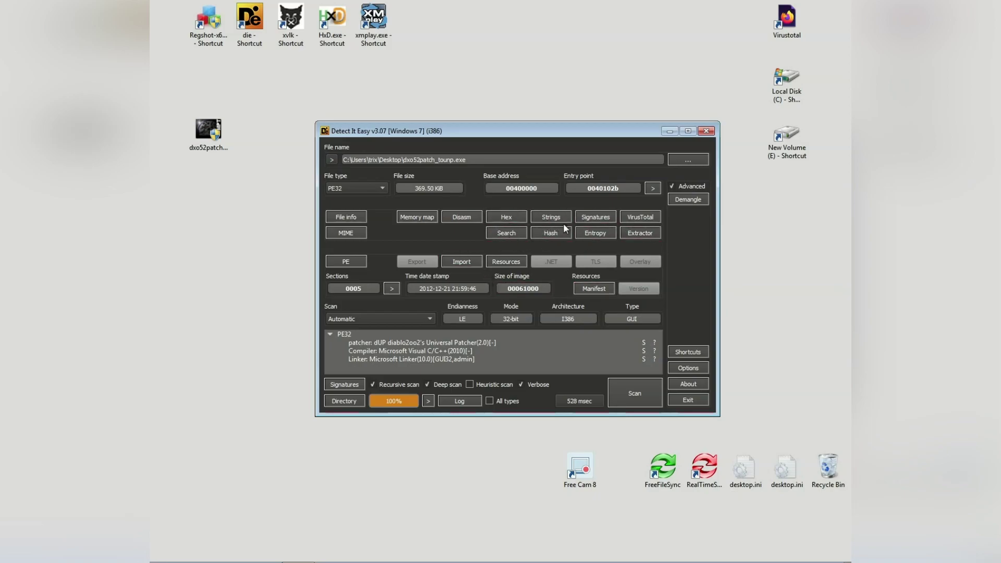
View the patch file's entropy in a maximized window and highlight the regions from PE Header through the .rsrc section.
click(598, 234)
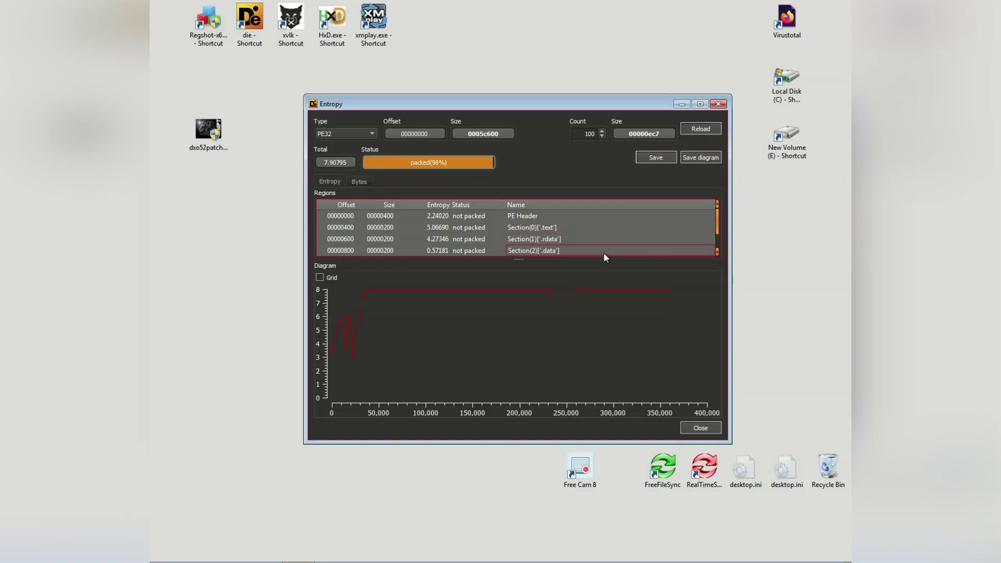
click(701, 104)
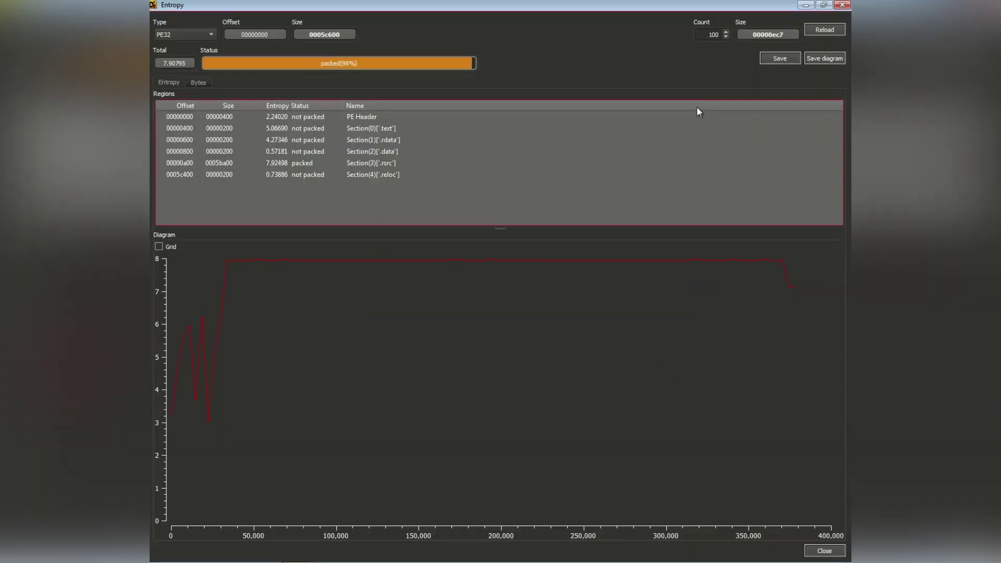
click(278, 123)
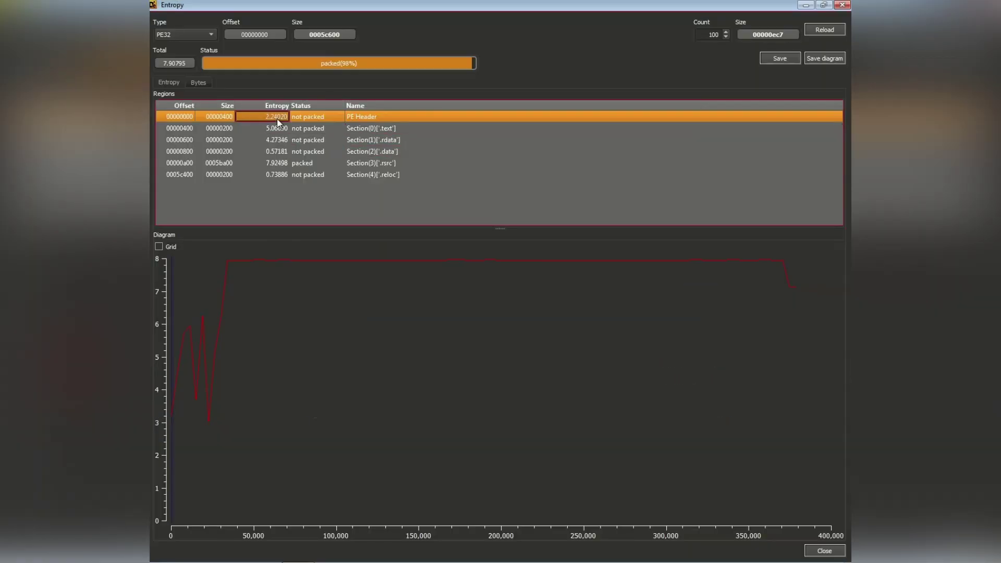
drag(270, 126, 270, 161)
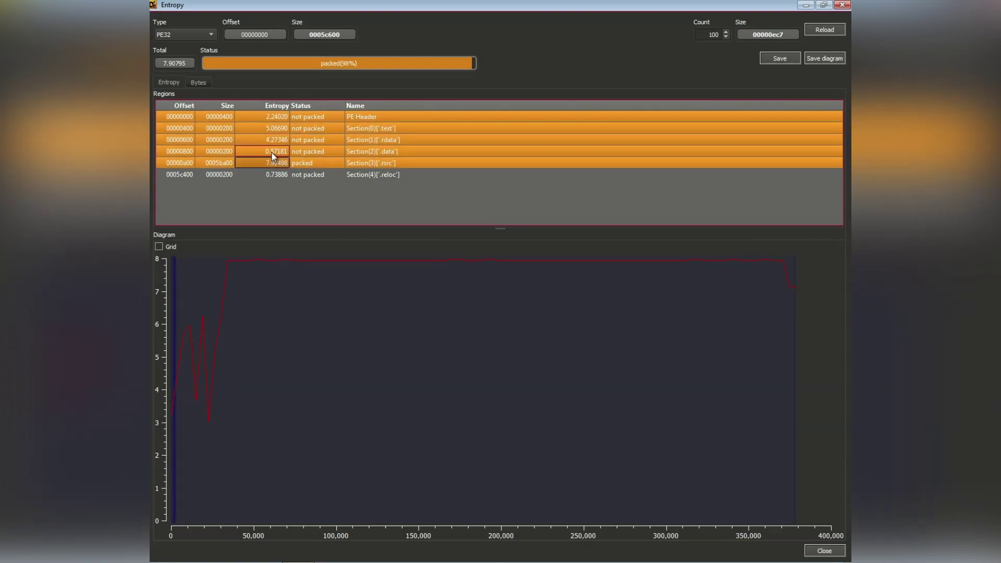
Narrow the highlighted entropy regions to only the .rsrc section.
ctrl+click(269, 151)
ctrl+click(269, 139)
ctrl+click(273, 128)
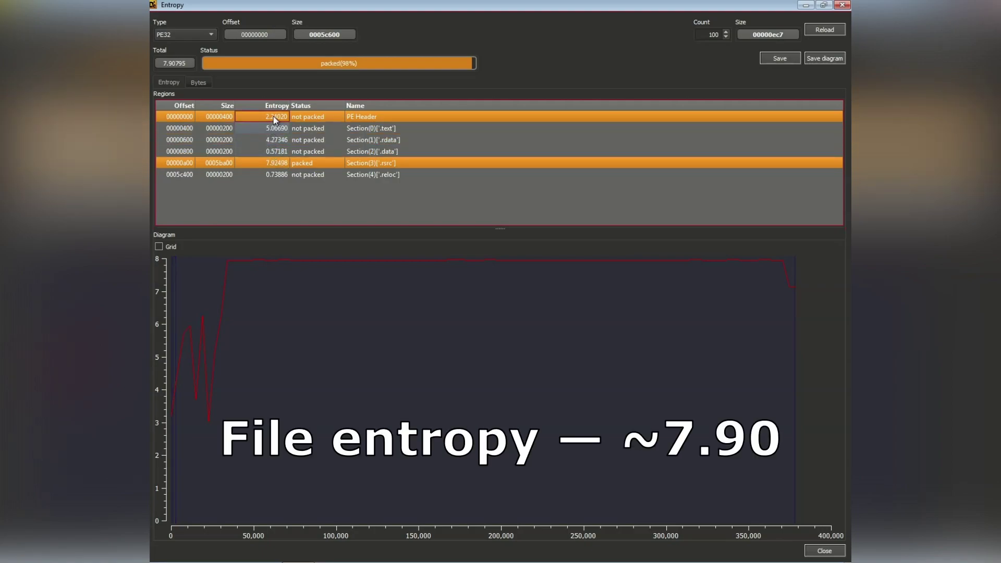
ctrl+click(274, 116)
ctrl+click(281, 174)
ctrl+click(281, 174)
click(286, 161)
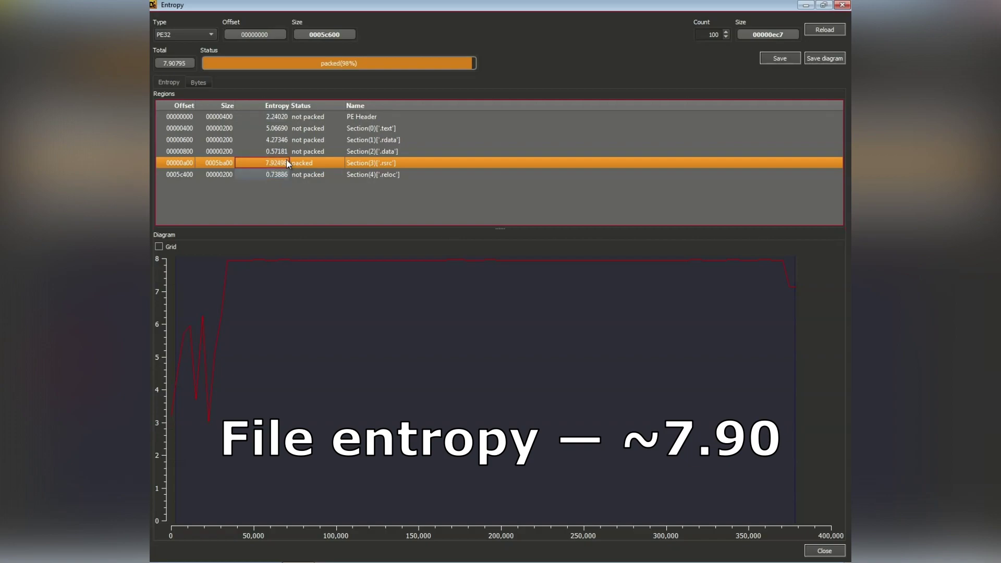
Examine the .rsrc section's extent on the entropy diagram by toggling its highlight off and on.
ctrl+click(287, 160)
ctrl+click(287, 161)
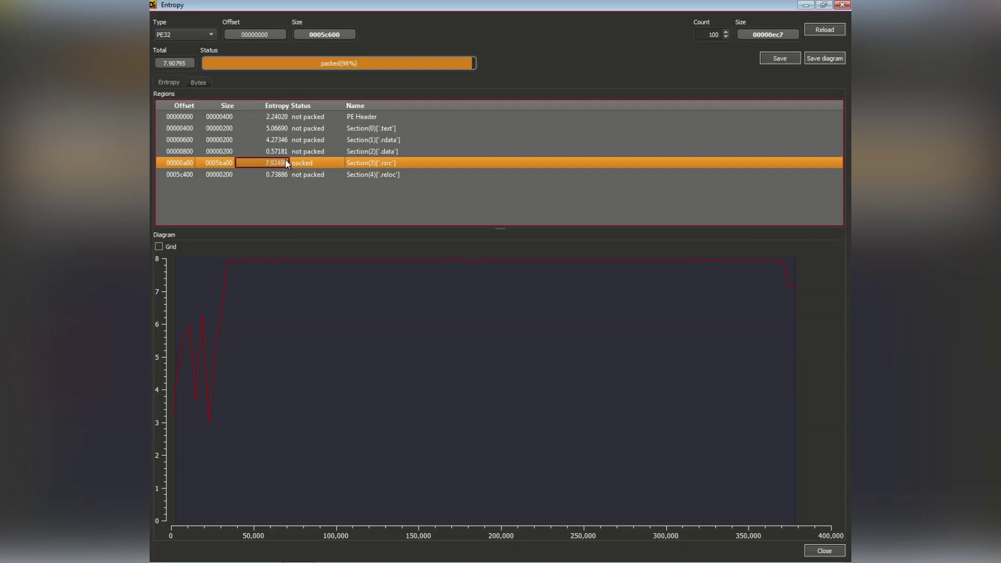
ctrl+click(286, 160)
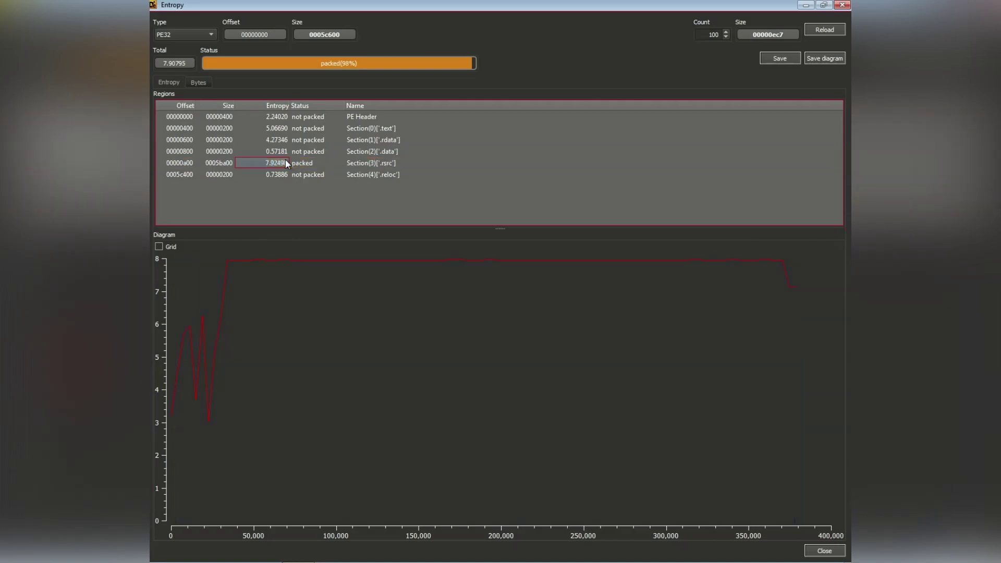
ctrl+click(286, 160)
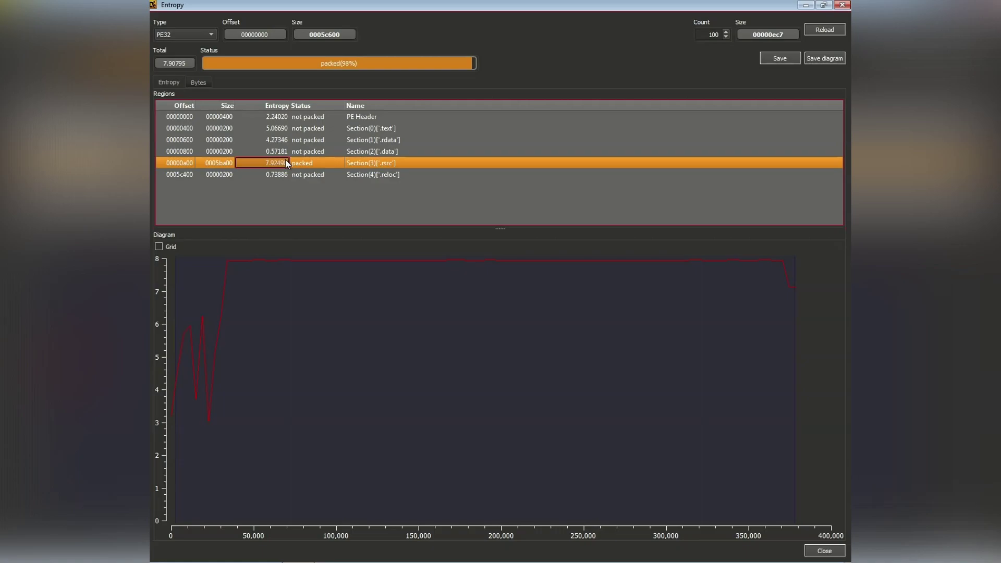
ctrl+click(286, 160)
ctrl+click(286, 160)
ctrl+click(286, 159)
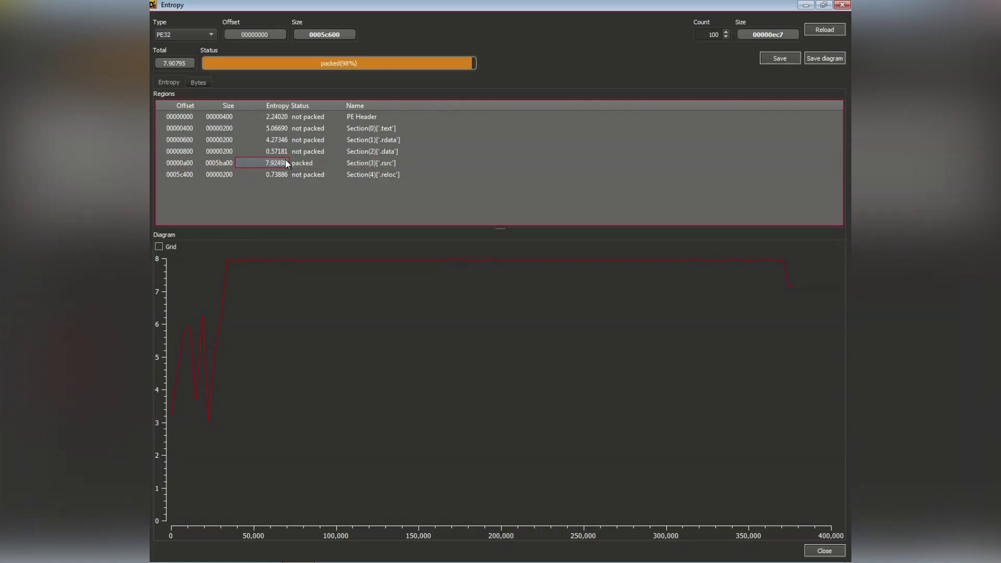
ctrl+click(285, 160)
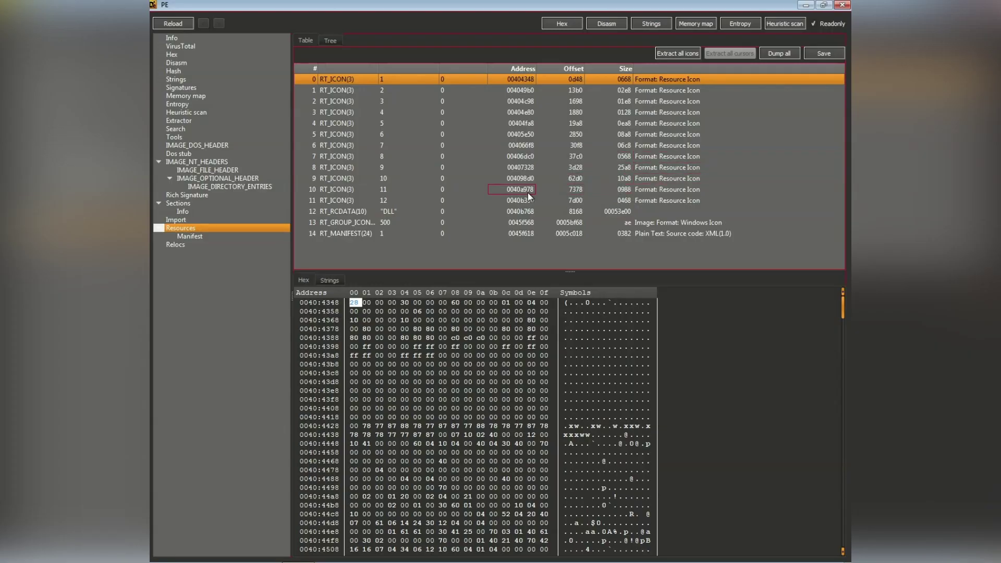
View the entropy of the RT_RCDATA "DLL" resource and close the entropy window.
click(346, 211)
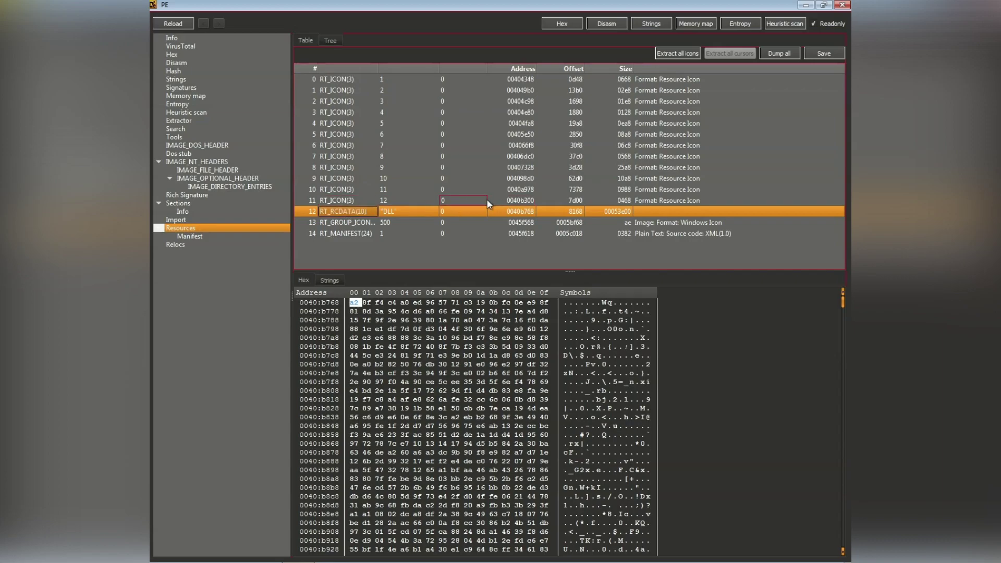
right_click(403, 212)
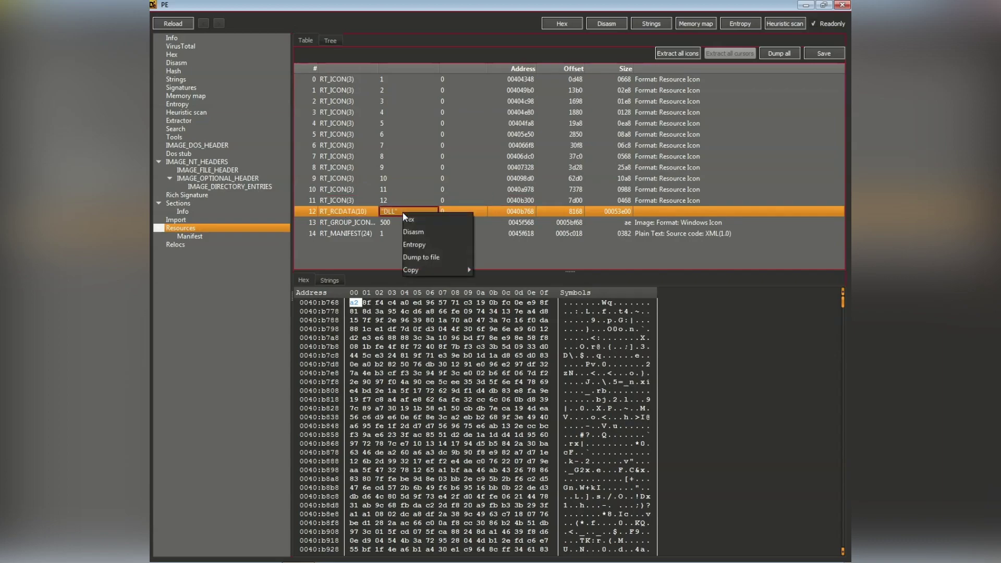
click(424, 244)
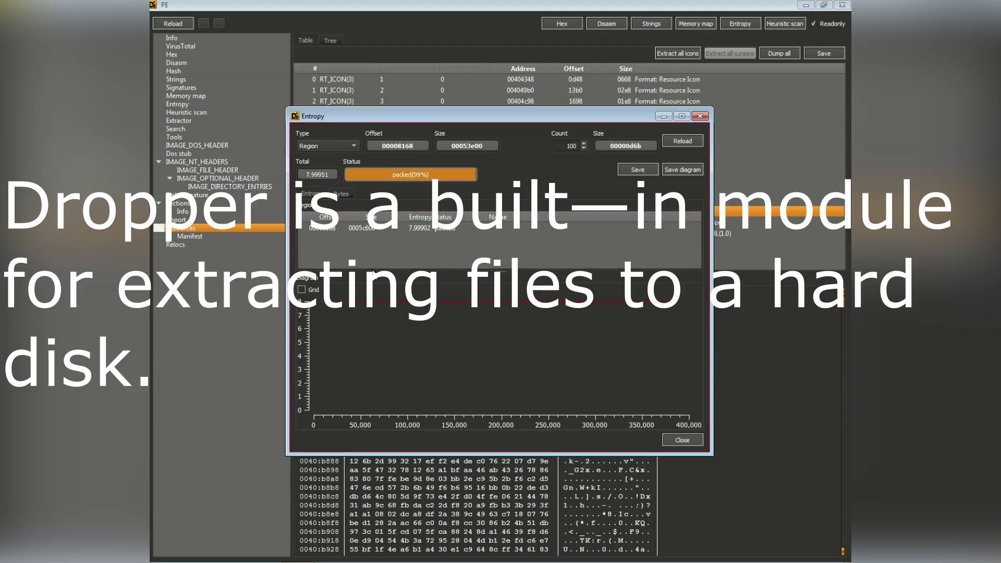
click(700, 116)
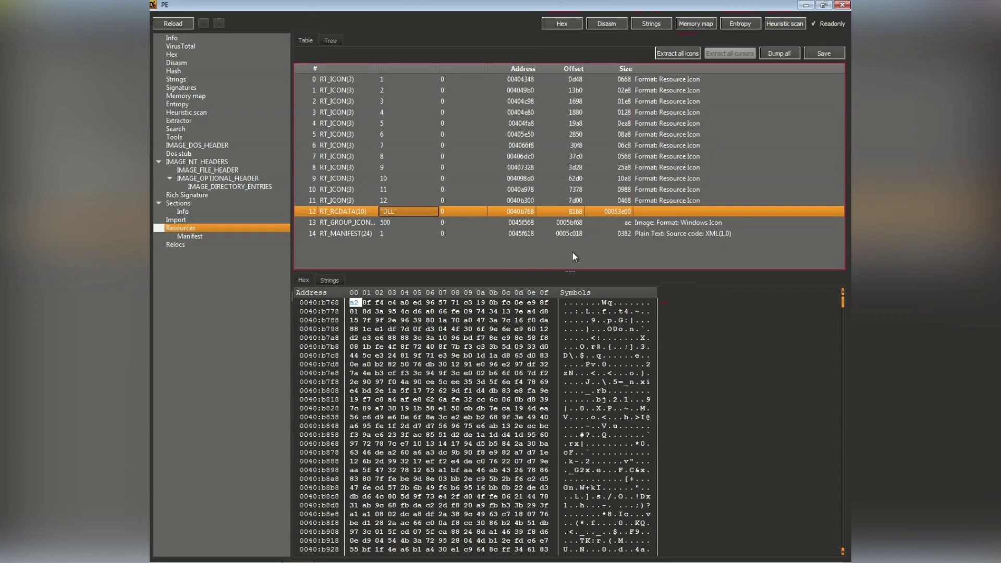